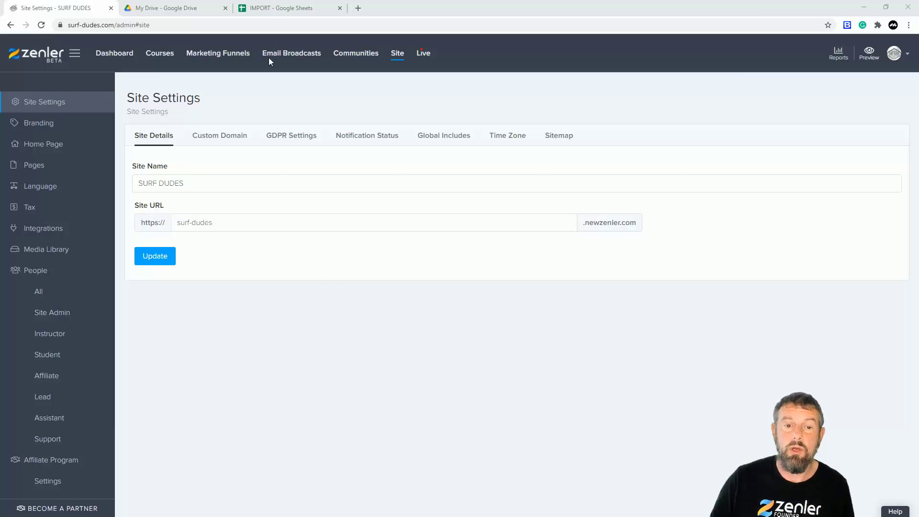
# Review the contact columns in the IMPORT spreadsheet and open the Student list in the site's People section
pyautogui.click(289, 8)
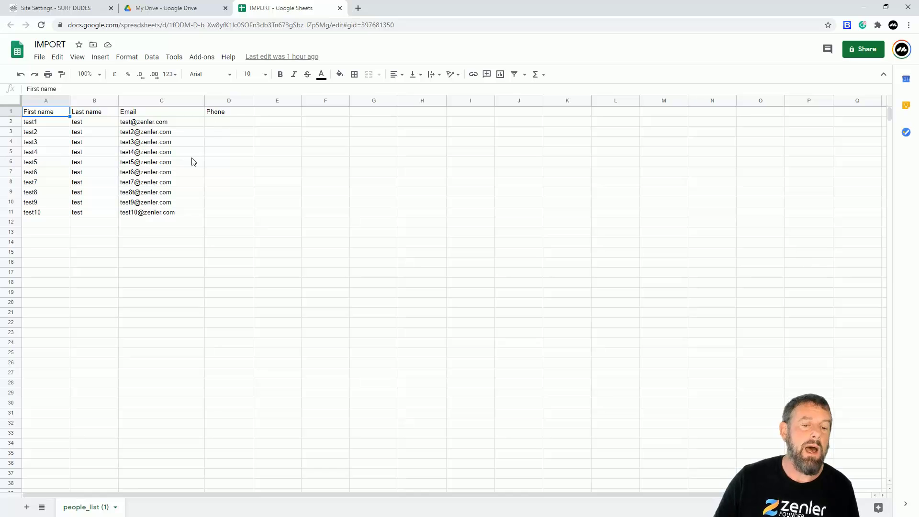
pyautogui.click(55, 10)
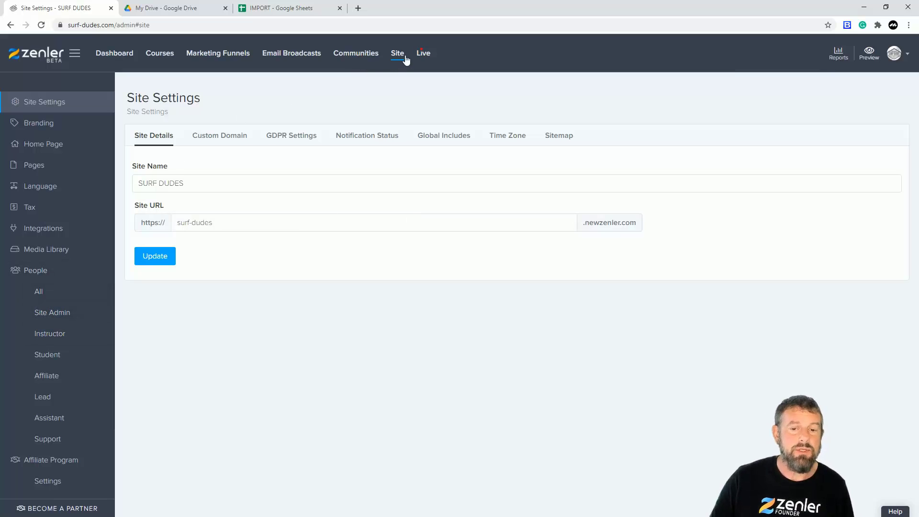
pyautogui.click(39, 355)
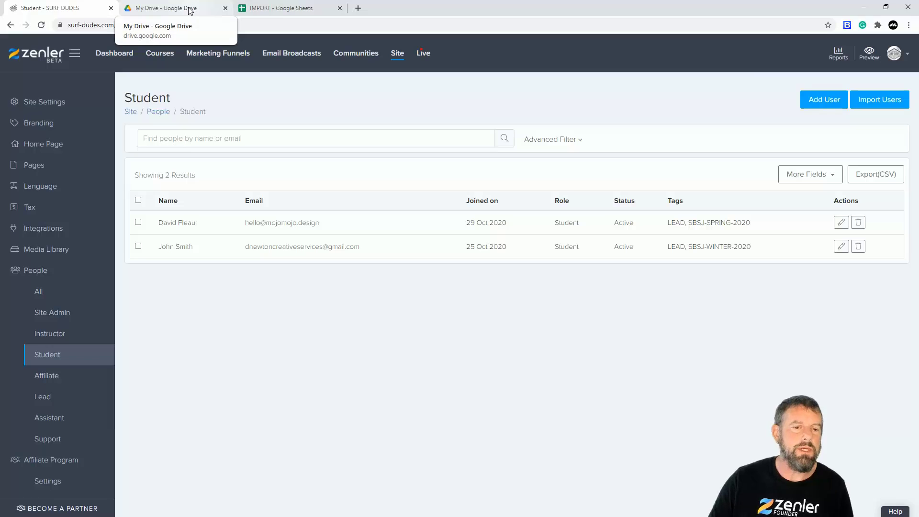
# Check the file options for downloading the IMPORT spreadsheet and return to the Student list
pyautogui.click(285, 11)
pyautogui.click(39, 57)
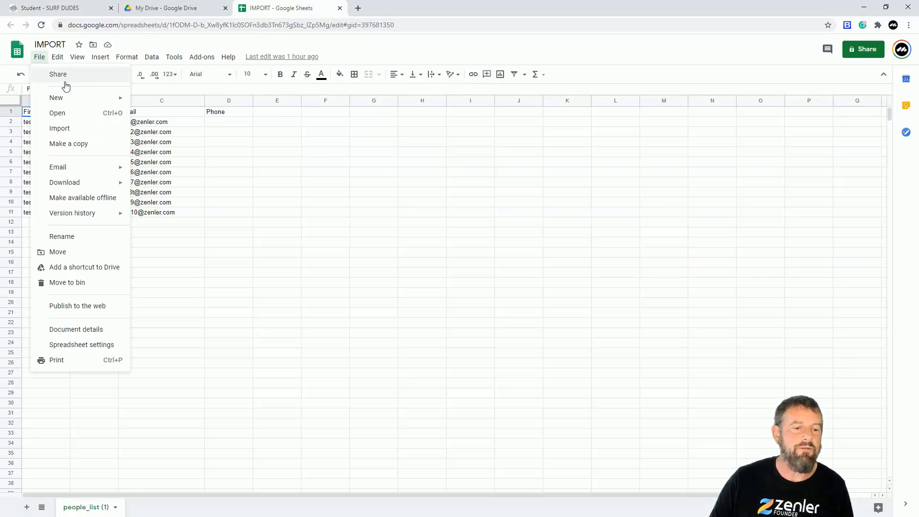
pyautogui.moveTo(82, 184)
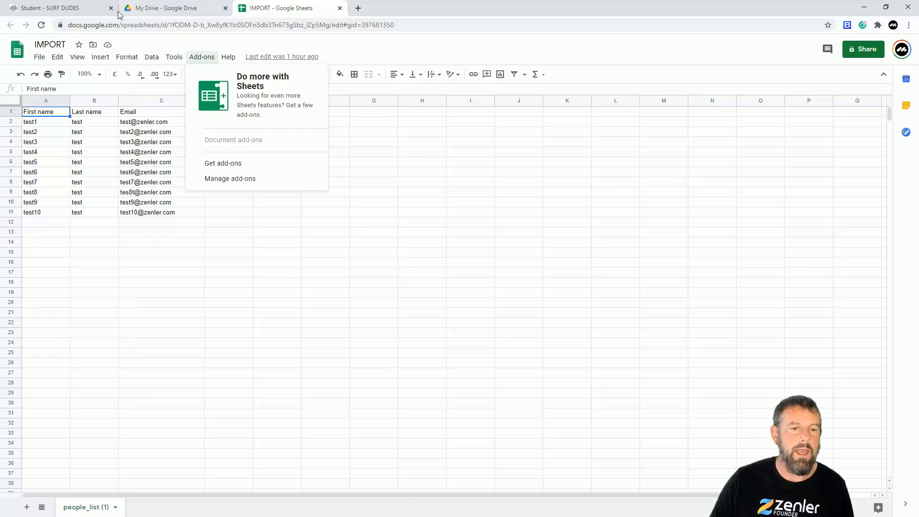
pyautogui.click(79, 11)
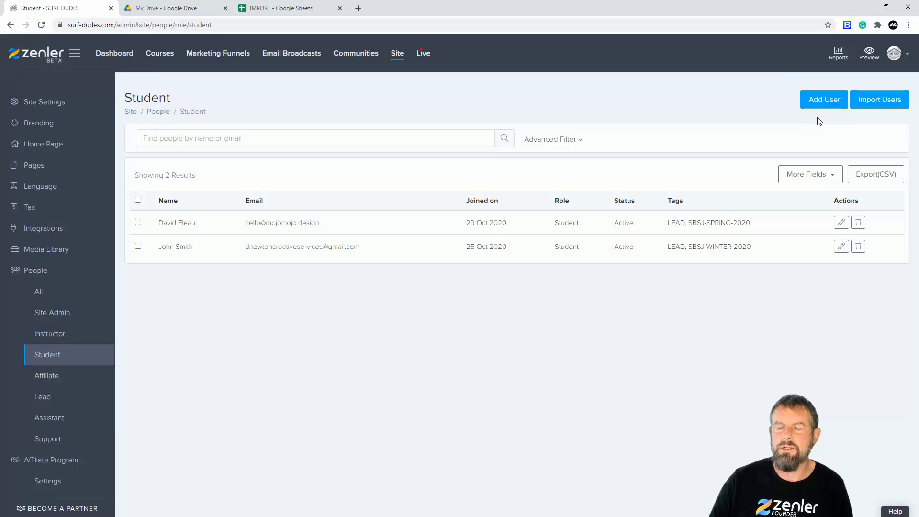
# Start a user import as Student and upload the file "IMPORT - people_list (1).csv"
pyautogui.click(867, 101)
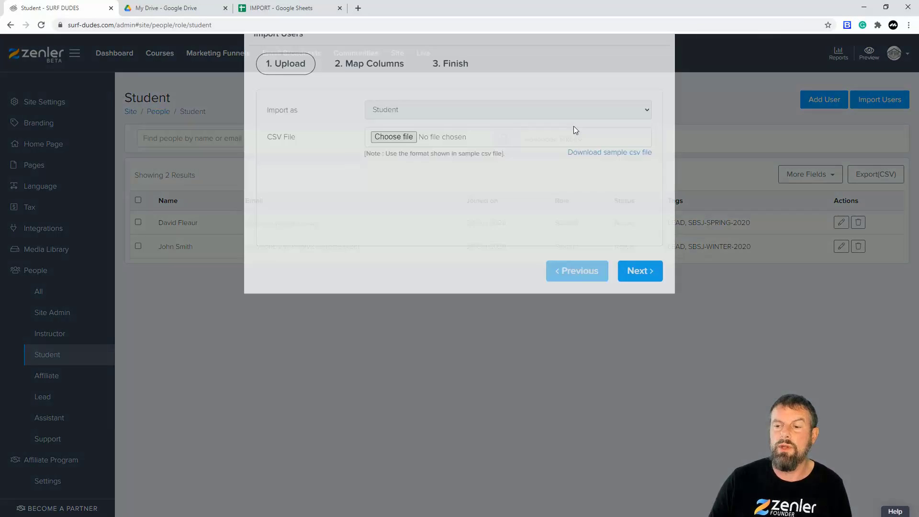
pyautogui.click(410, 169)
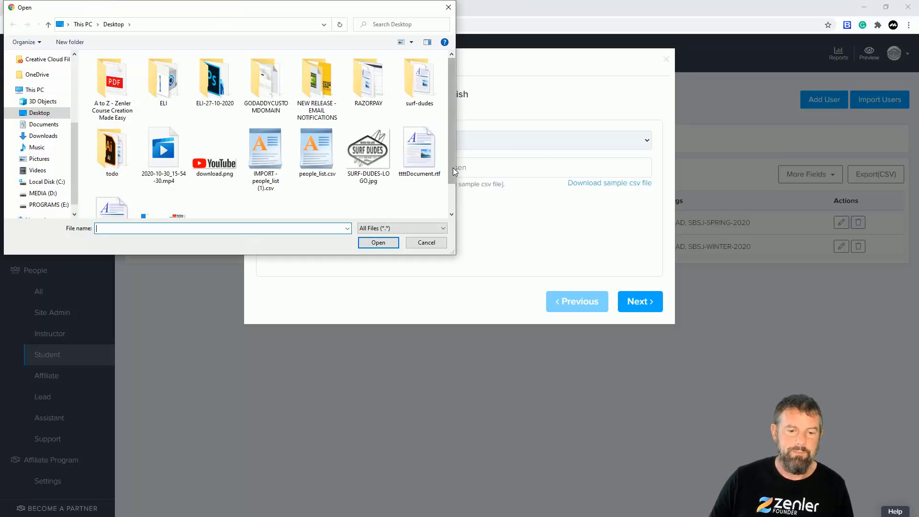
pyautogui.scroll(-2, 452, 189)
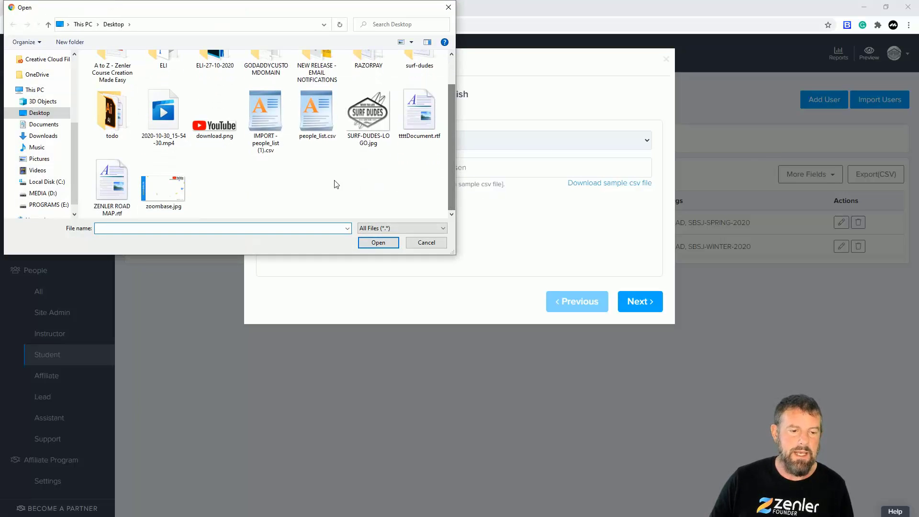
pyautogui.click(267, 122)
pyautogui.click(376, 247)
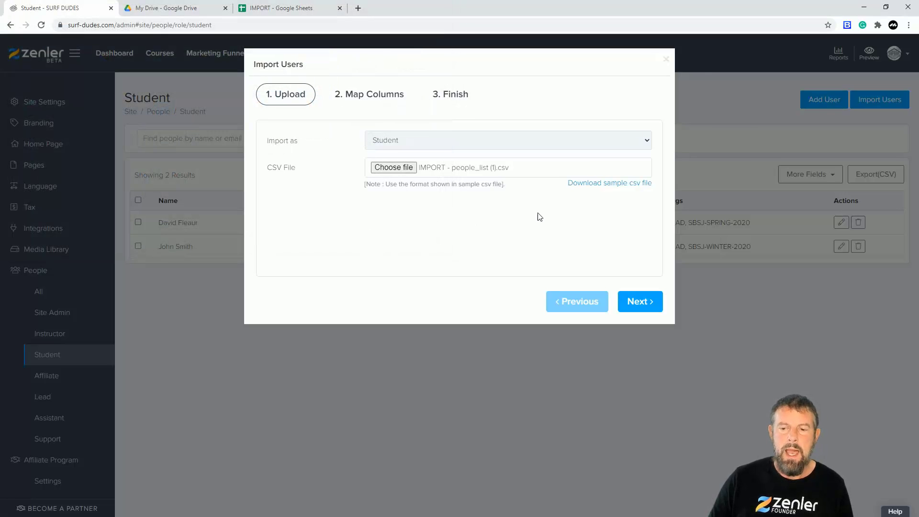
pyautogui.click(647, 303)
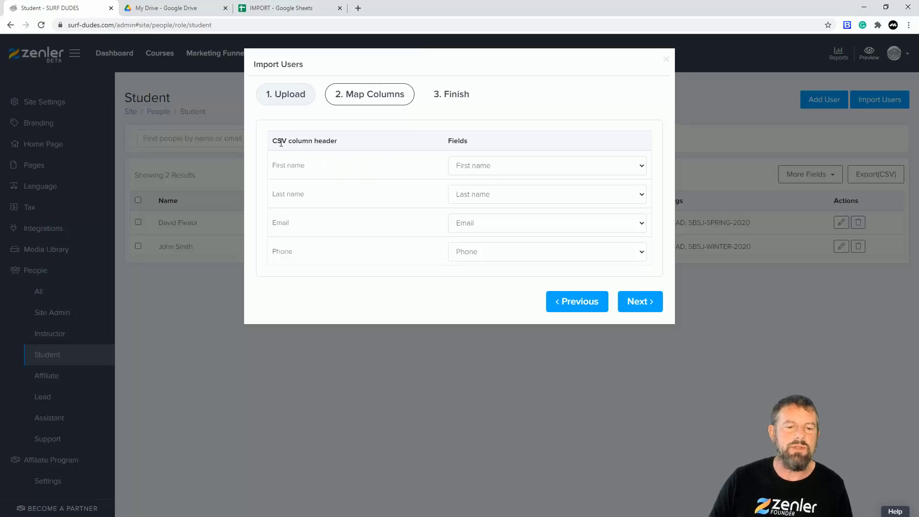
# Check the spreadsheet's headers, map the First name, Last name, Email and Phone columns to their matching fields, and proceed to the Finish stage
pyautogui.click(275, 9)
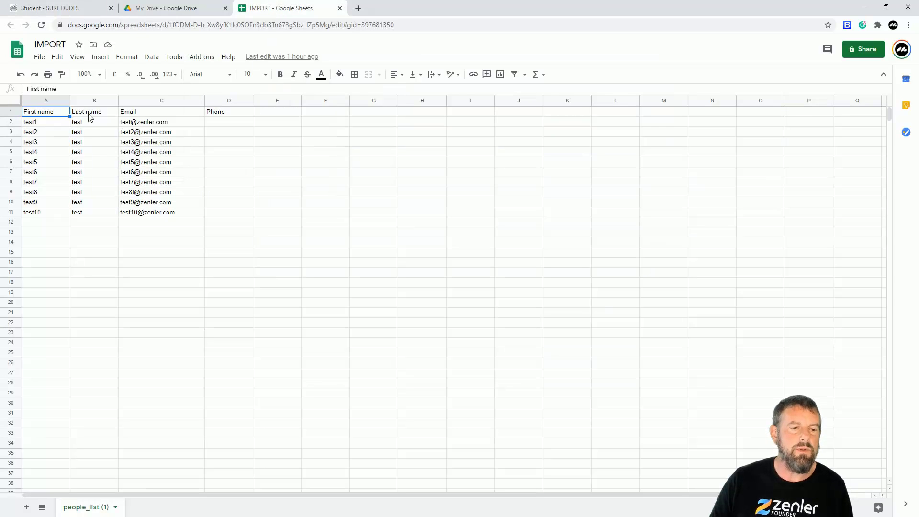
pyautogui.click(70, 10)
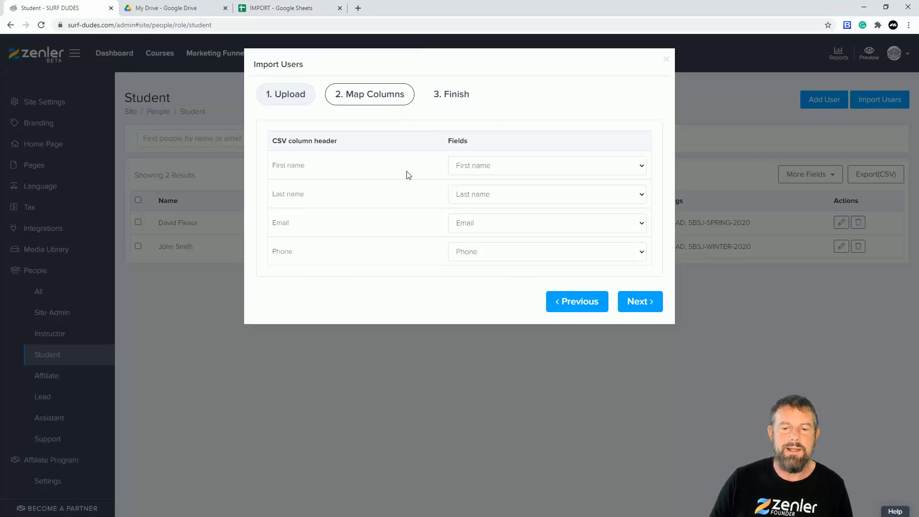
pyautogui.click(535, 169)
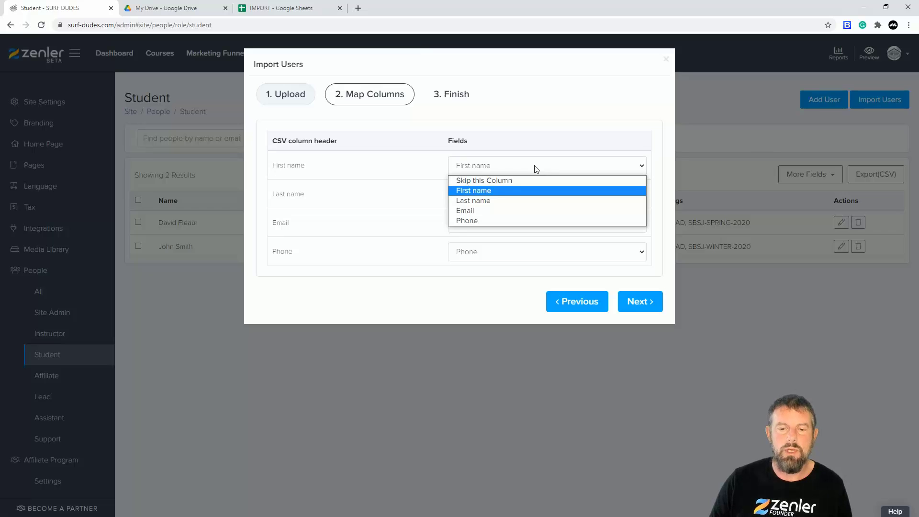
pyautogui.click(493, 190)
pyautogui.click(496, 194)
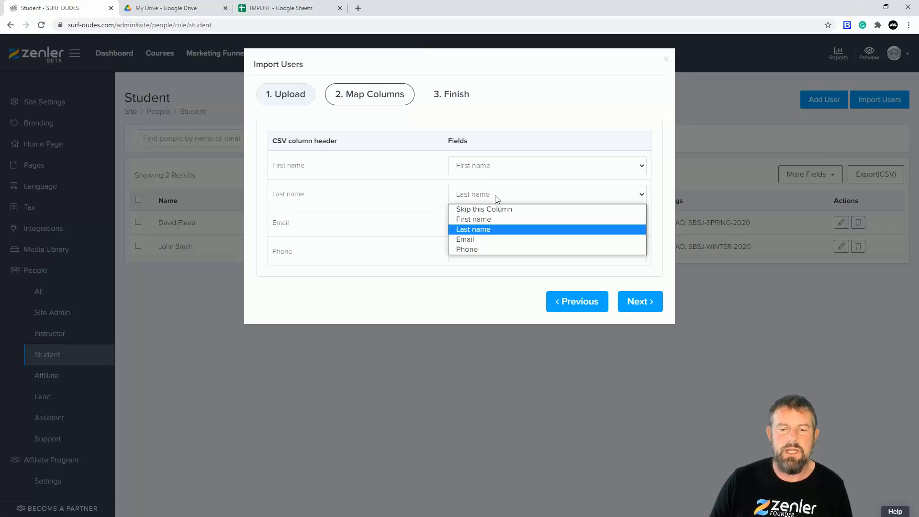
pyautogui.click(479, 231)
pyautogui.click(504, 224)
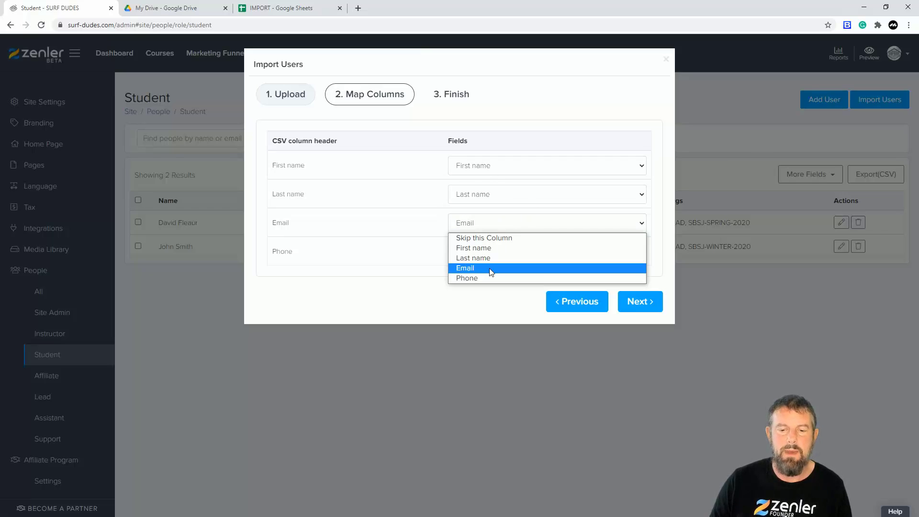
pyautogui.click(502, 228)
pyautogui.click(485, 254)
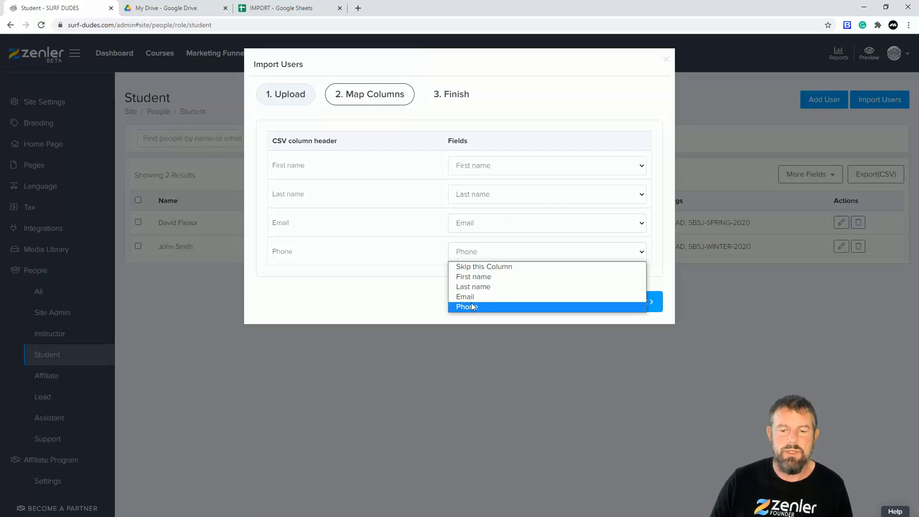
pyautogui.click(481, 251)
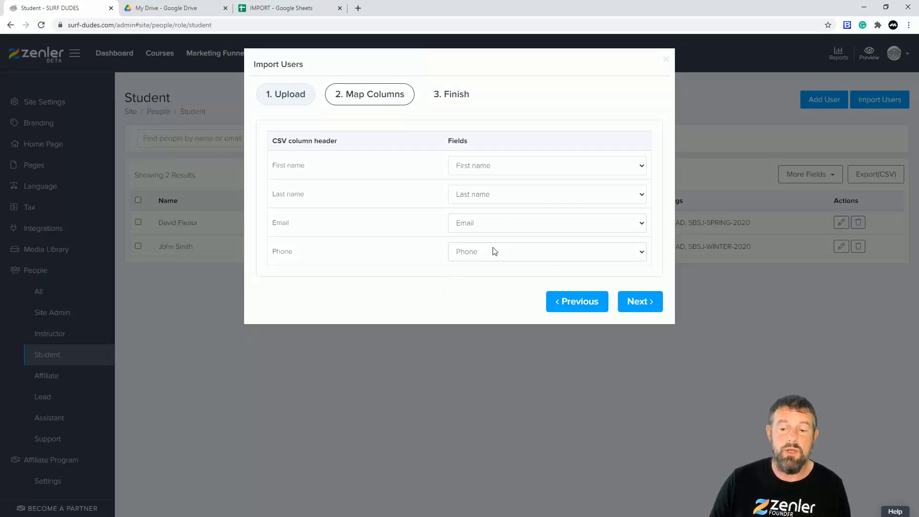
pyautogui.click(641, 306)
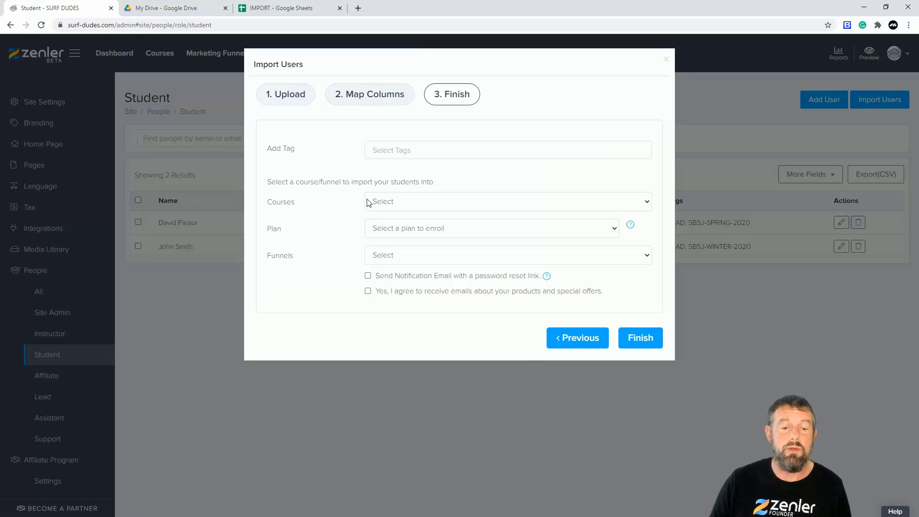
# Choose the course "Surfing for beginners starting the Journey" and the plan "Beginners Guide to Surfing" for the imported students
pyautogui.click(483, 206)
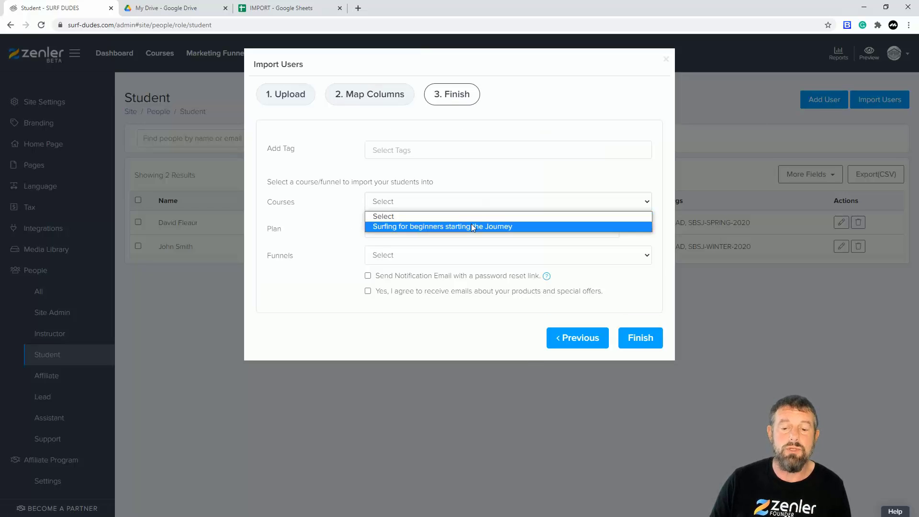
pyautogui.click(318, 205)
pyautogui.click(400, 208)
pyautogui.click(402, 226)
pyautogui.click(397, 228)
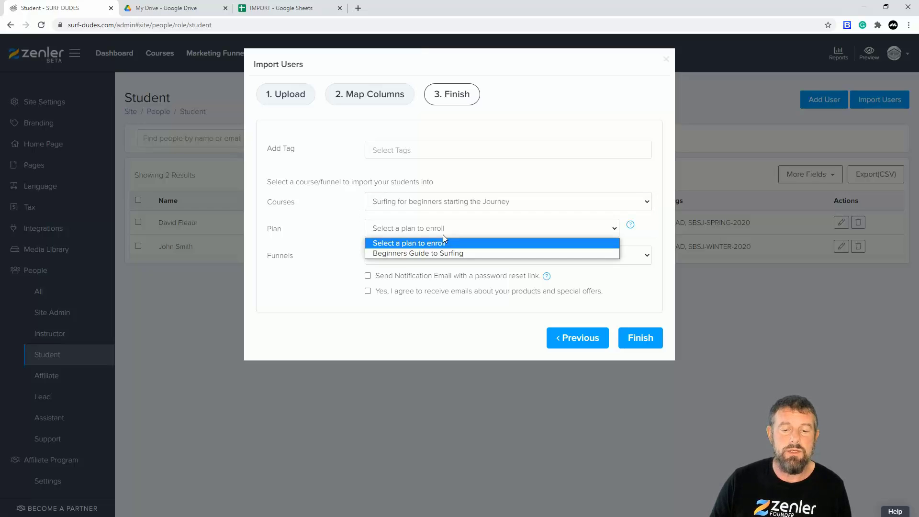
pyautogui.click(401, 252)
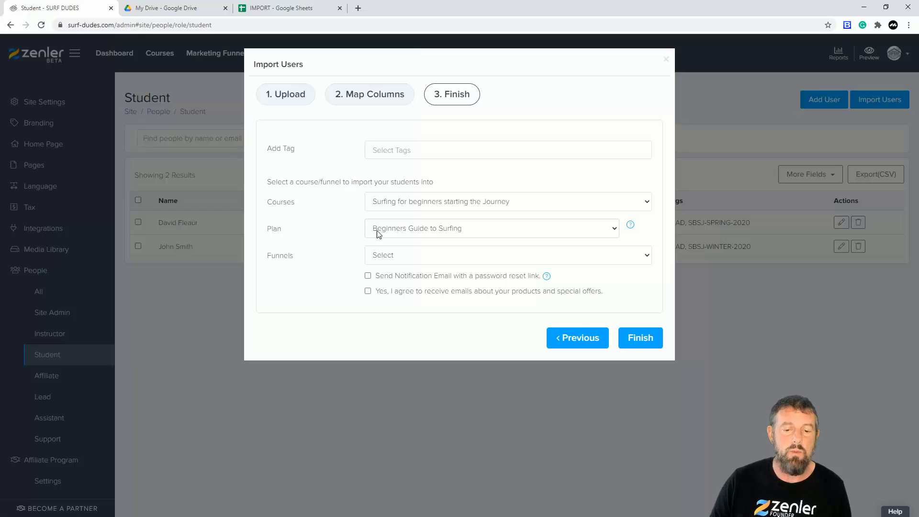
# Clear the course and plan selections for the import
pyautogui.click(424, 205)
pyautogui.click(399, 216)
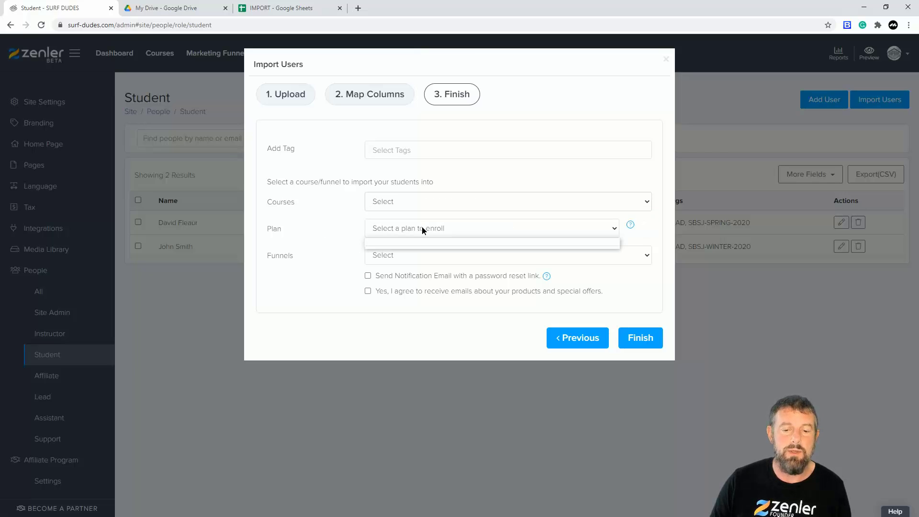
pyautogui.click(403, 230)
pyautogui.click(386, 234)
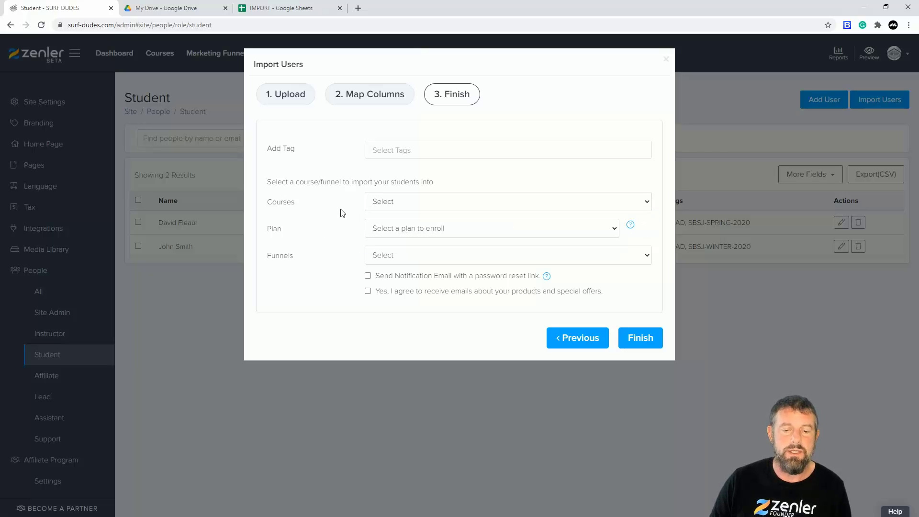
# Review the available funnels and enable both the notification email with a password reset link and the agreement to receive product and offer emails
pyautogui.click(417, 257)
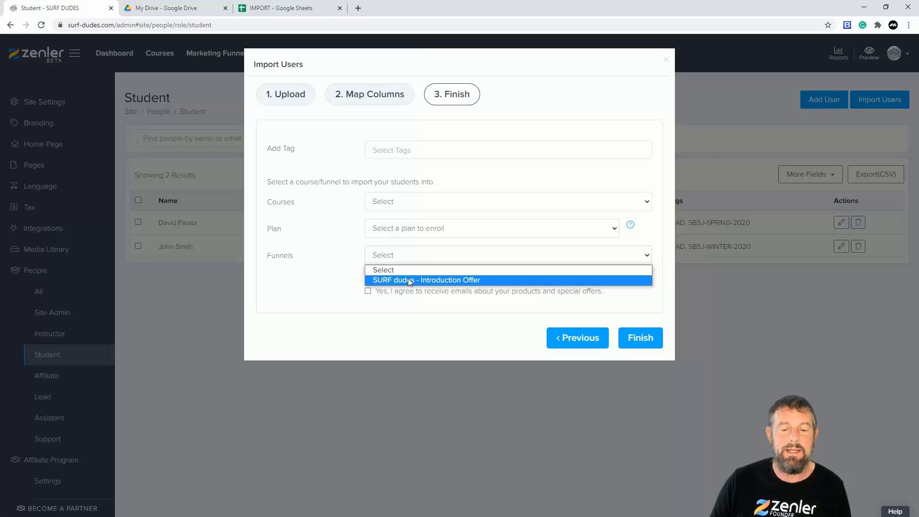
pyautogui.click(312, 280)
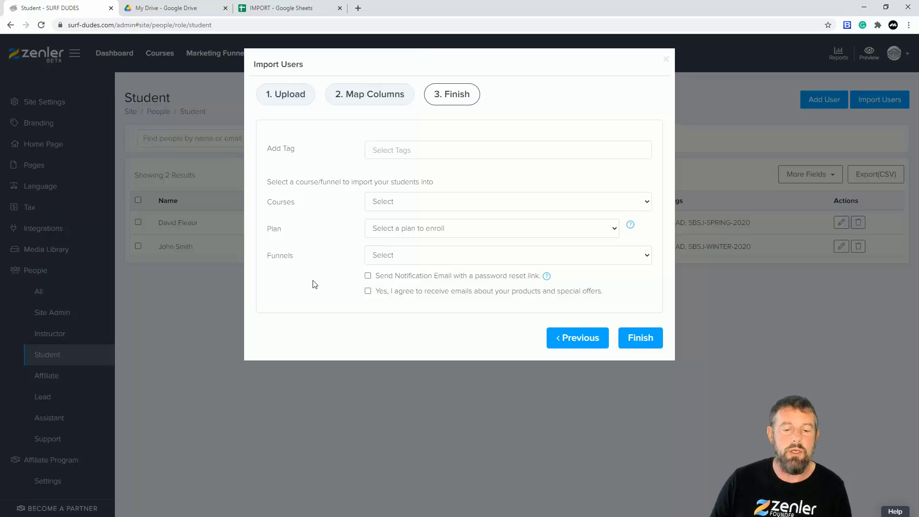
pyautogui.click(367, 276)
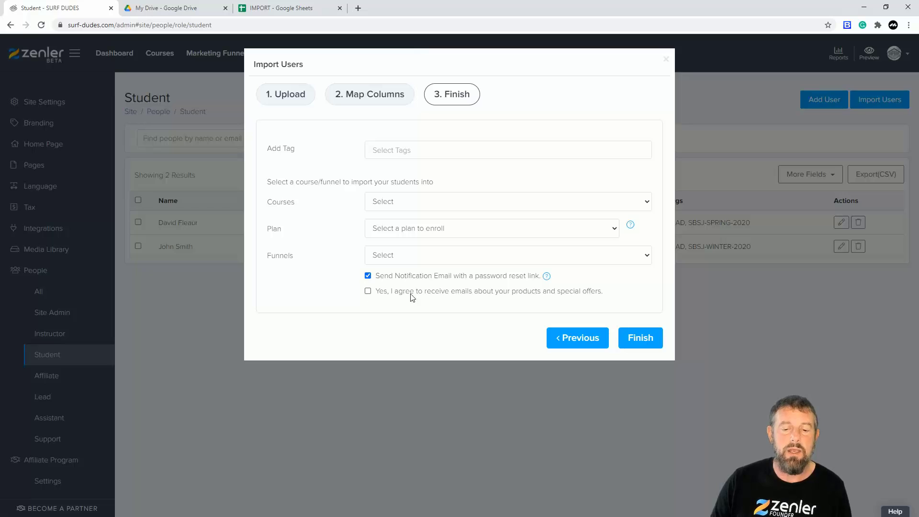
pyautogui.click(367, 291)
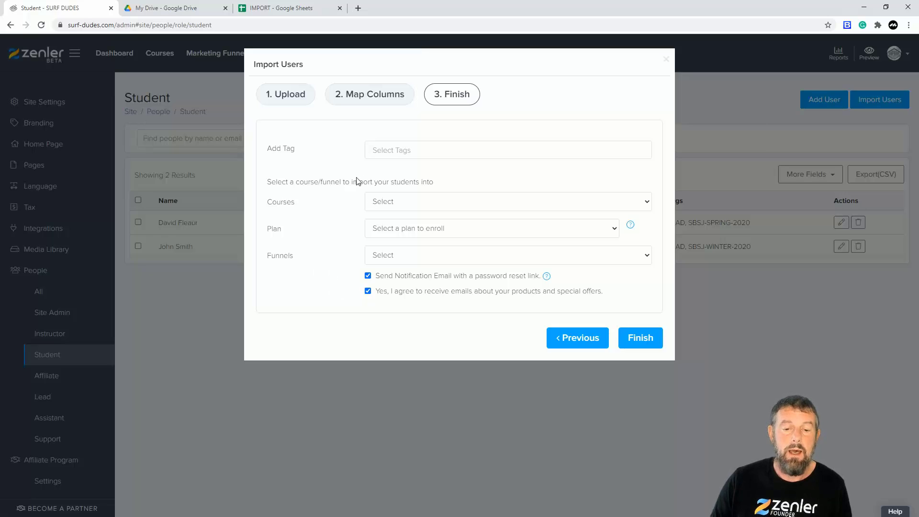
pyautogui.click(401, 258)
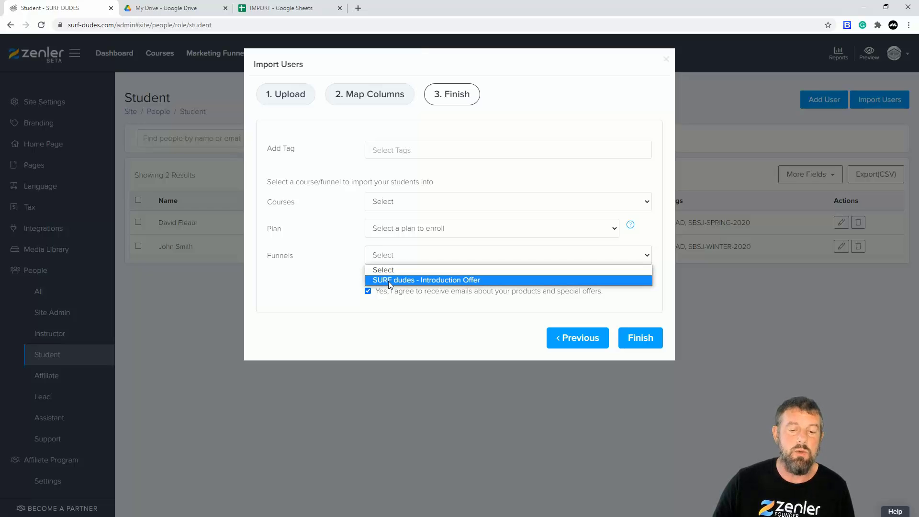
pyautogui.click(325, 289)
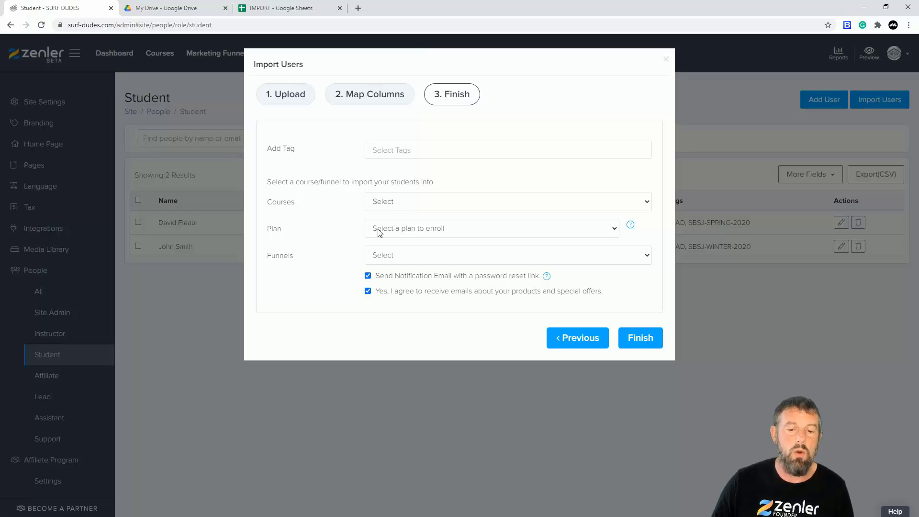
# Try the existing LEAD tag on the imported students and remove it again
pyautogui.moveTo(268, 150); pyautogui.dragTo(302, 146)
pyautogui.click(396, 148)
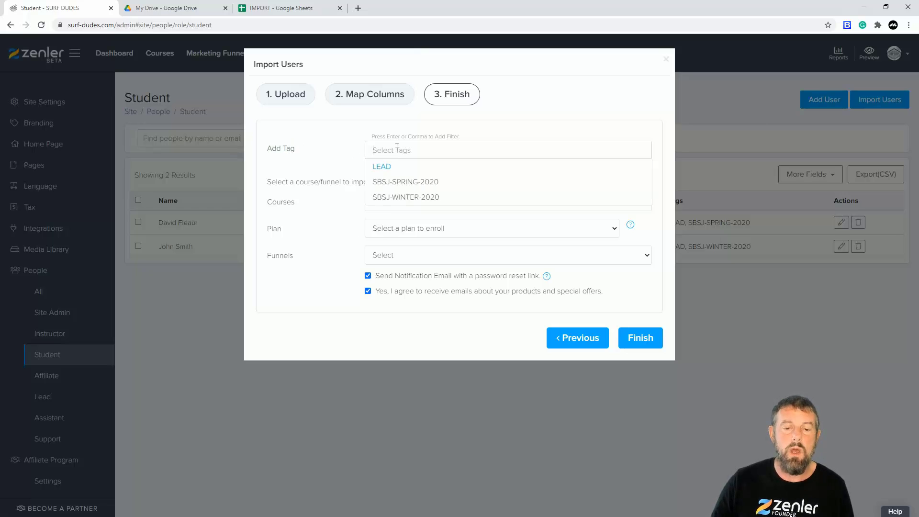
pyautogui.click(381, 169)
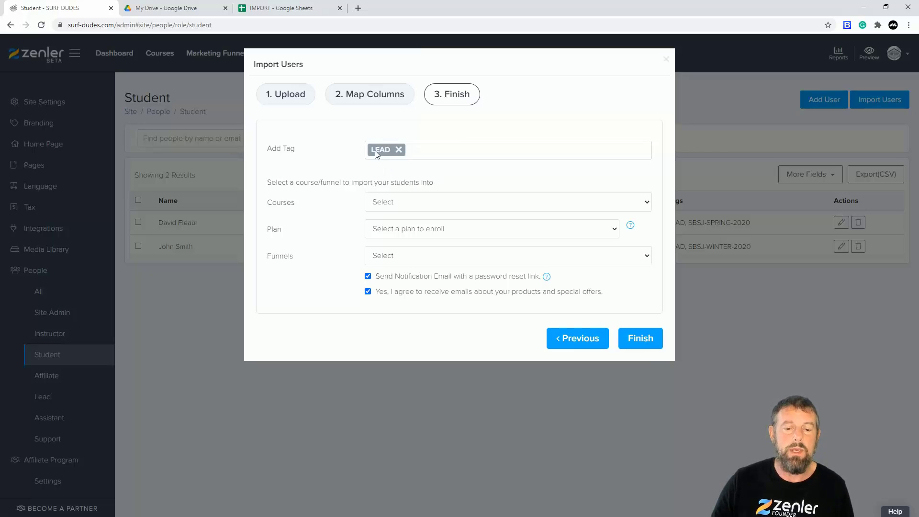
pyautogui.write('f')
pyautogui.press('BackSpace')
pyautogui.click(398, 150)
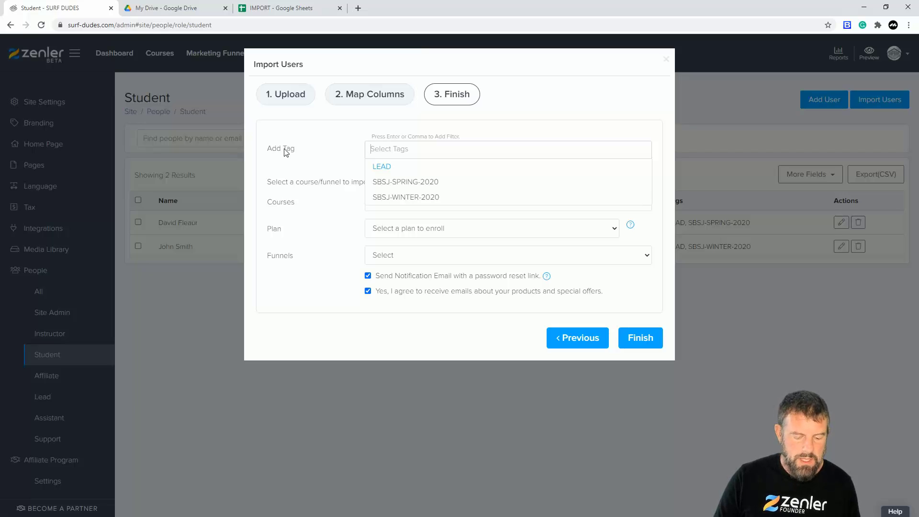
# Create and add a new tag named "LEADS 2" for the imported students
pyautogui.write('LEADS 2')
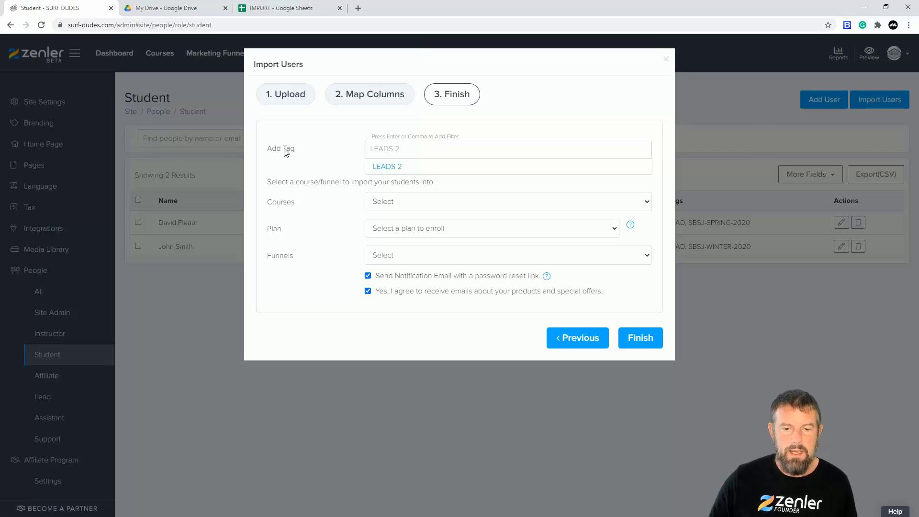
pyautogui.click(391, 167)
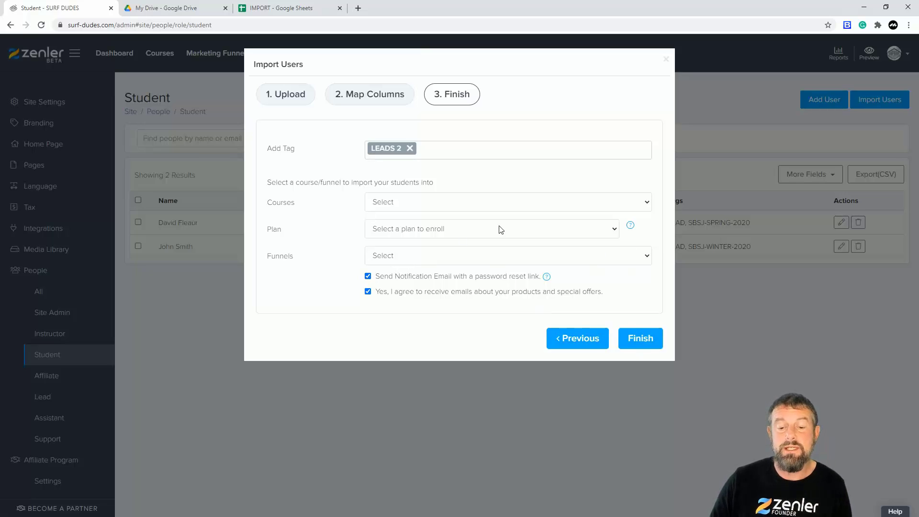
# Disable both the notification email with a password reset link and the agreement to receive product and special offer emails
pyautogui.click(368, 276)
pyautogui.click(368, 291)
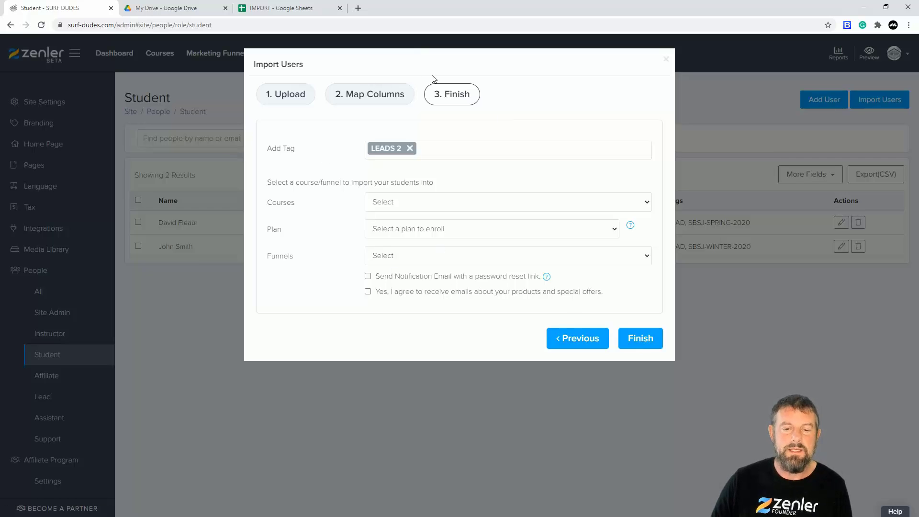
# Check the IMPORT spreadsheet, and review the available funnels and courses for the imported students
pyautogui.click(277, 11)
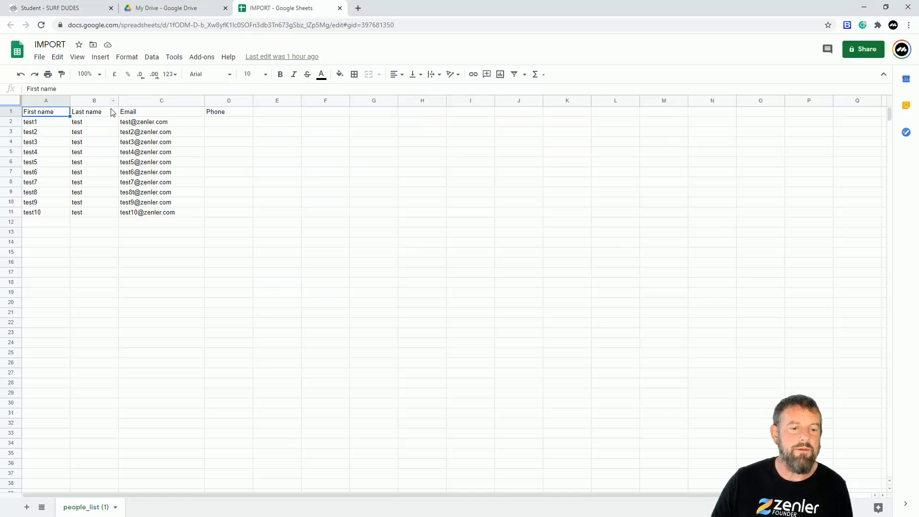
pyautogui.click(67, 8)
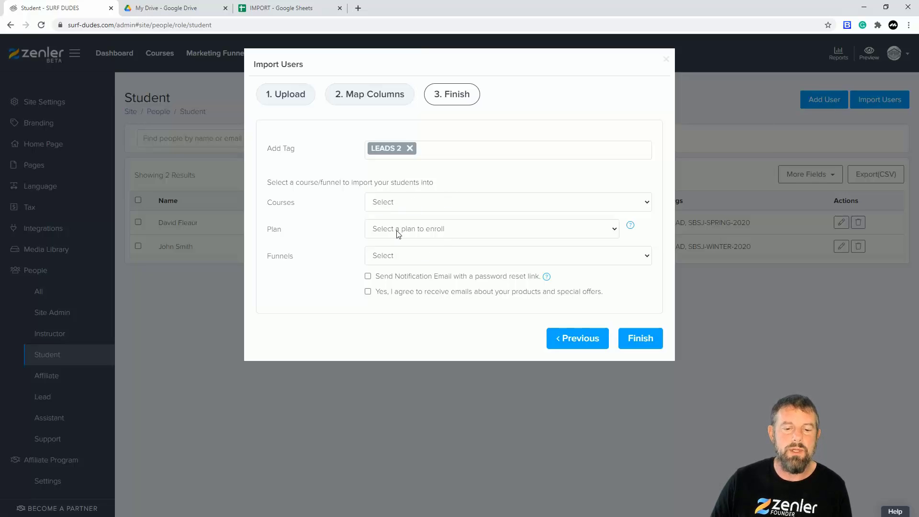
pyautogui.click(437, 260)
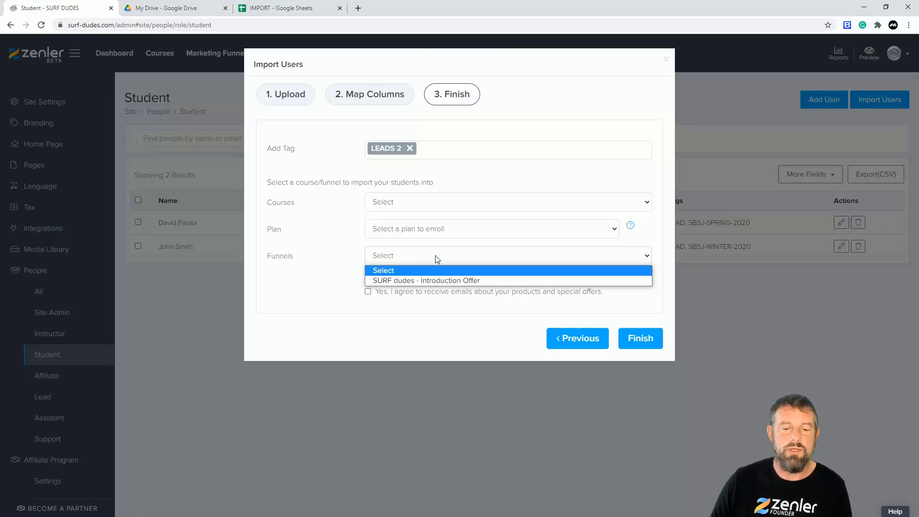
pyautogui.click(317, 260)
pyautogui.click(437, 204)
pyautogui.click(345, 264)
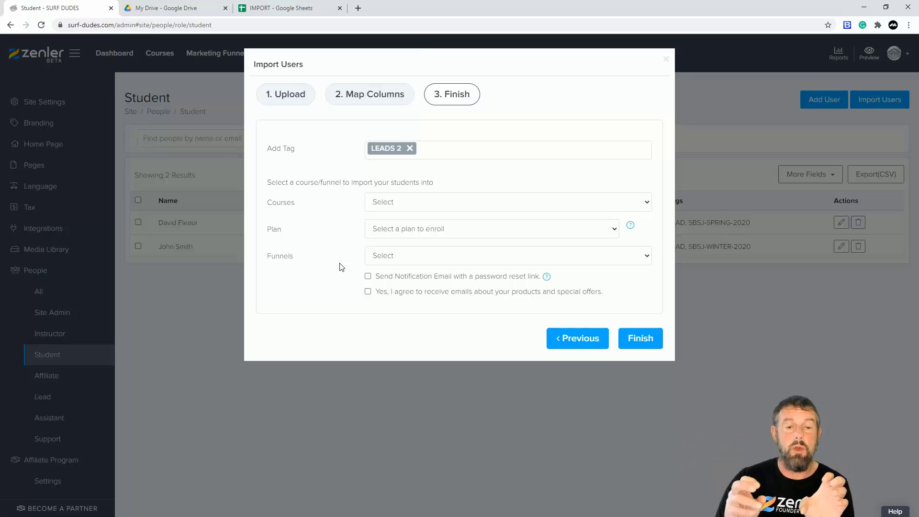
# Examine the rows test1 to test5 and test6 to test10 in the IMPORT spreadsheet as two separate groups, and return to the Zenler import
pyautogui.click(262, 8)
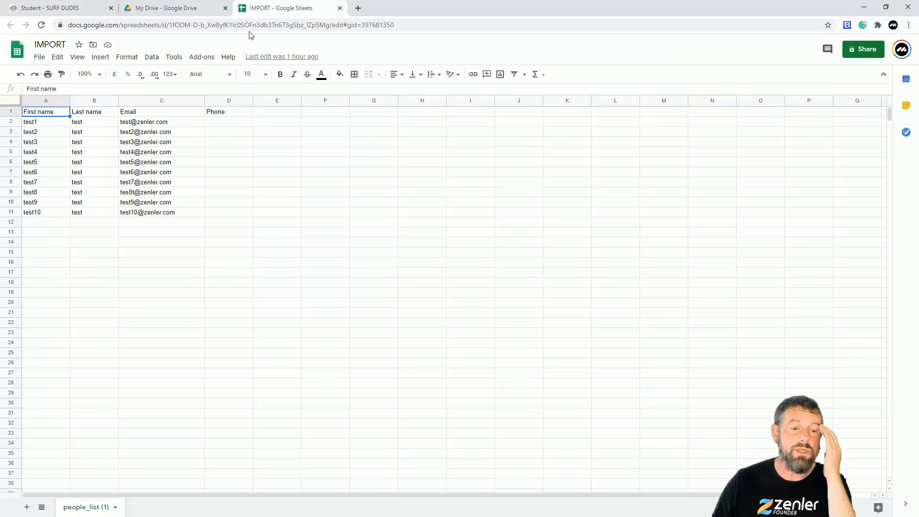
pyautogui.click(14, 124)
pyautogui.moveTo(13, 138); pyautogui.dragTo(10, 165)
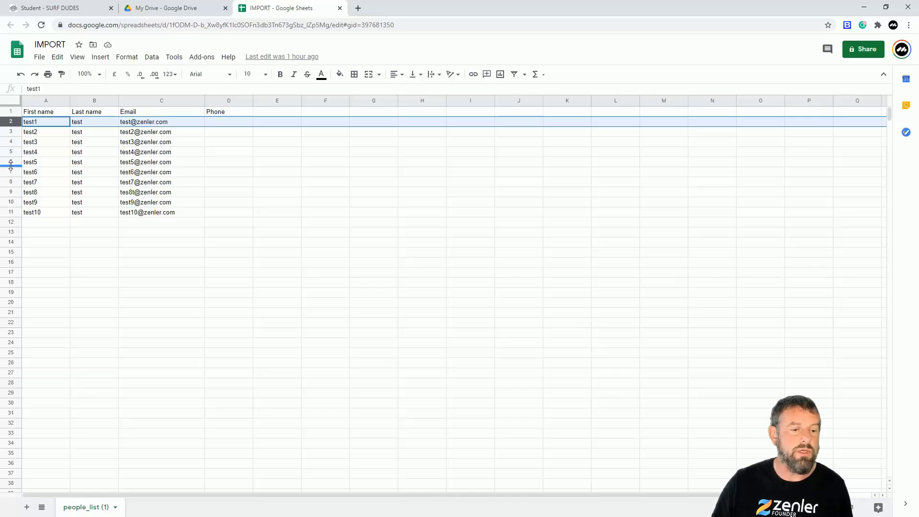
pyautogui.keyDown('shift'); pyautogui.click(11, 162); pyautogui.keyUp('shift')
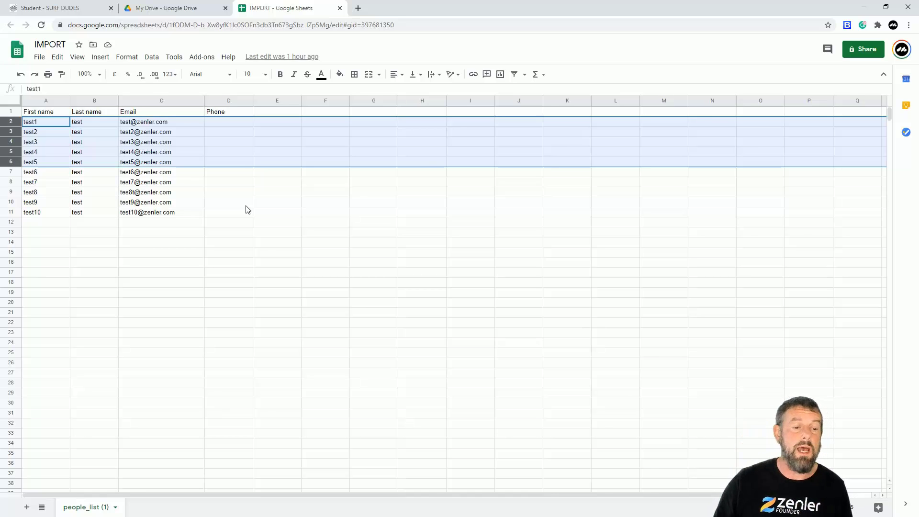
pyautogui.moveTo(43, 178); pyautogui.dragTo(46, 214)
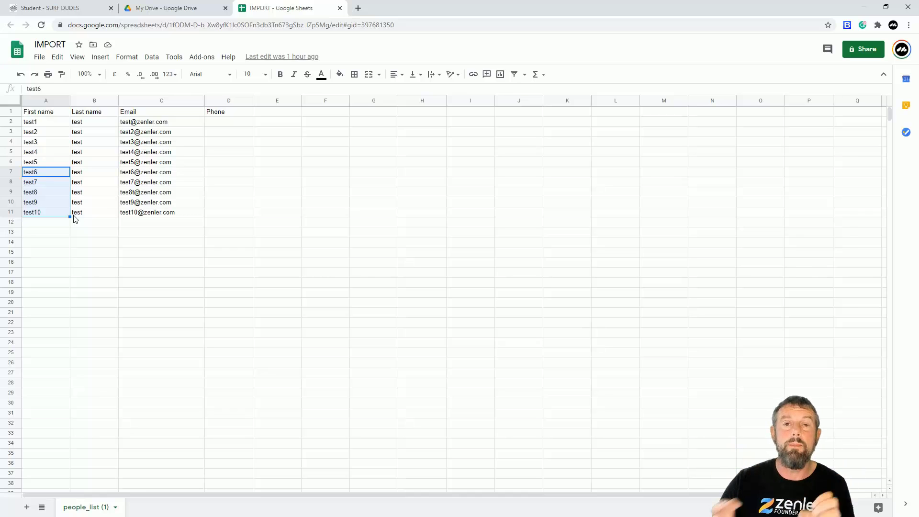
pyautogui.click(67, 8)
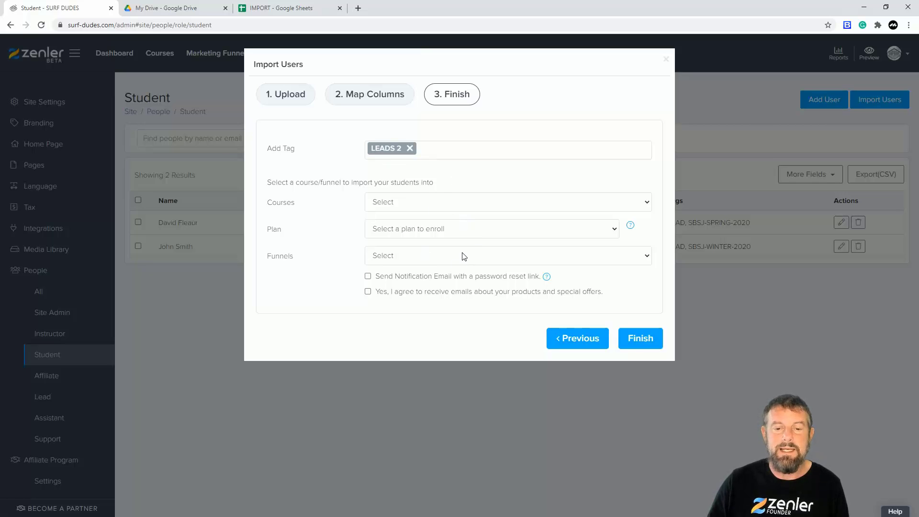
# Finish the student import and reload the student list to check the tags on the imported students
pyautogui.click(640, 339)
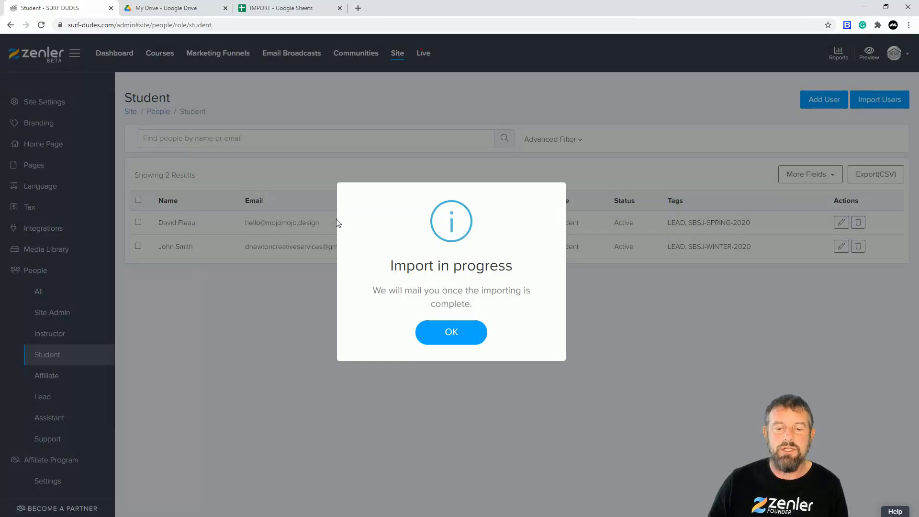
pyautogui.click(462, 329)
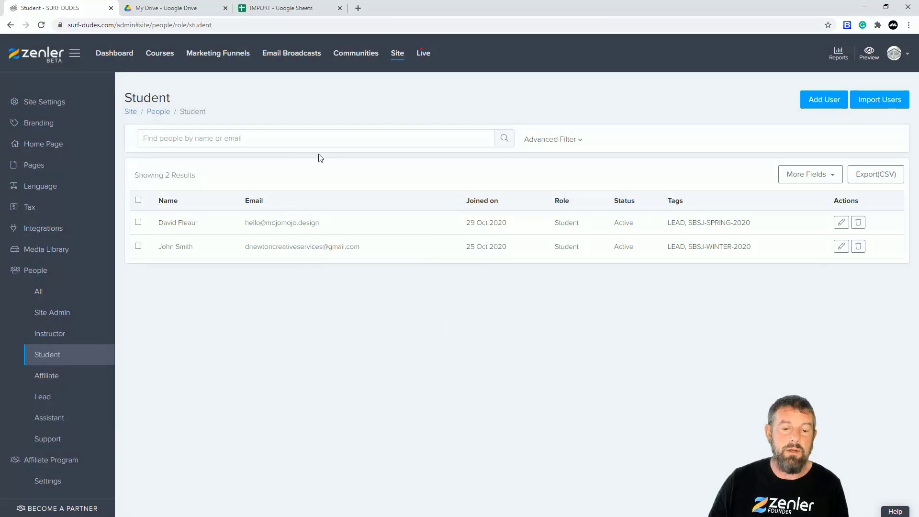
pyautogui.click(41, 24)
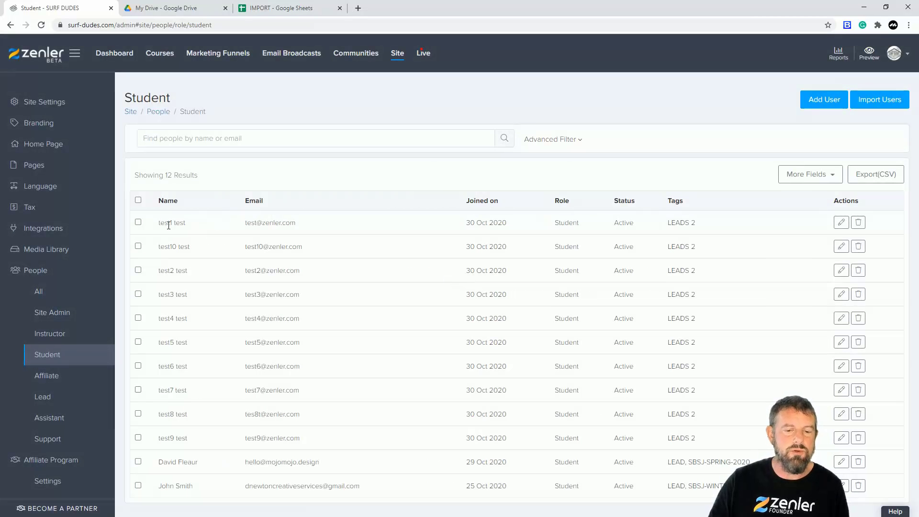
pyautogui.moveTo(669, 222); pyautogui.dragTo(672, 270)
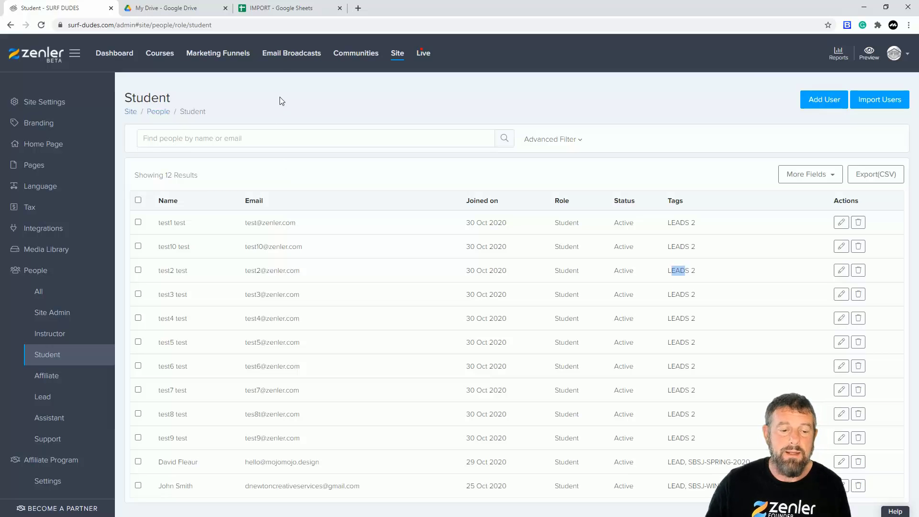
# Open the draft email broadcast "test" for editing and delete its filter group for the SBSJ-WINTER-2020 tag
pyautogui.click(290, 54)
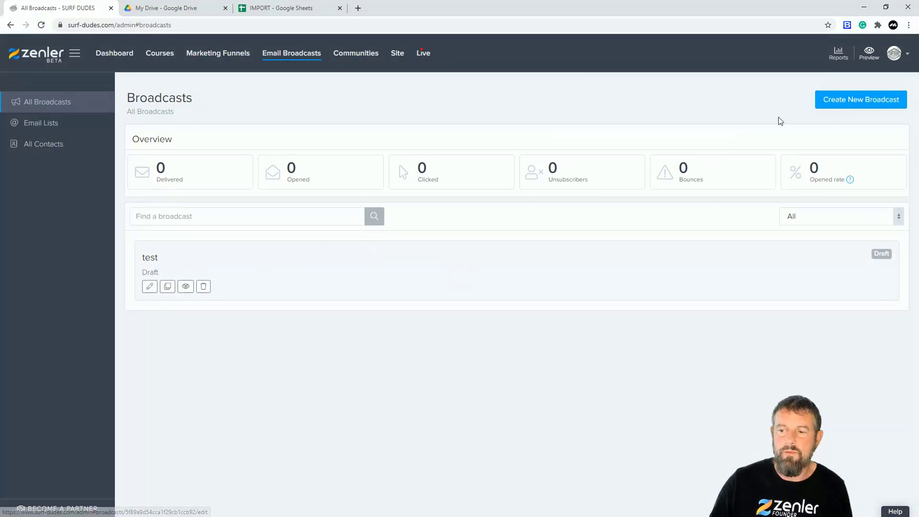
pyautogui.click(149, 286)
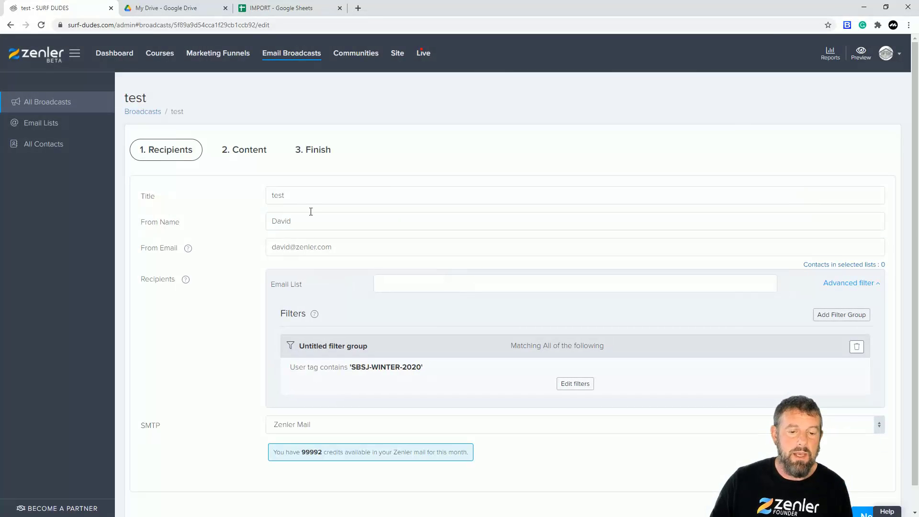
pyautogui.scroll(-1, 479, 374)
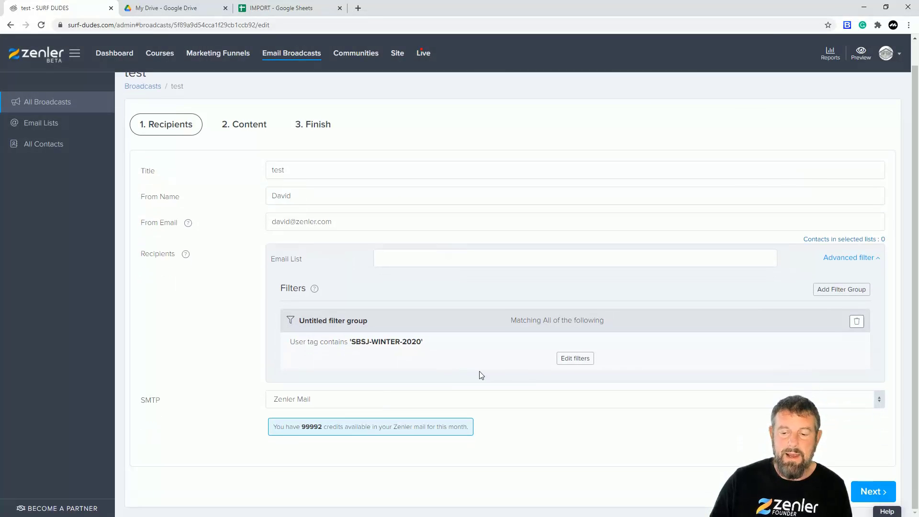
pyautogui.click(569, 359)
pyautogui.click(856, 314)
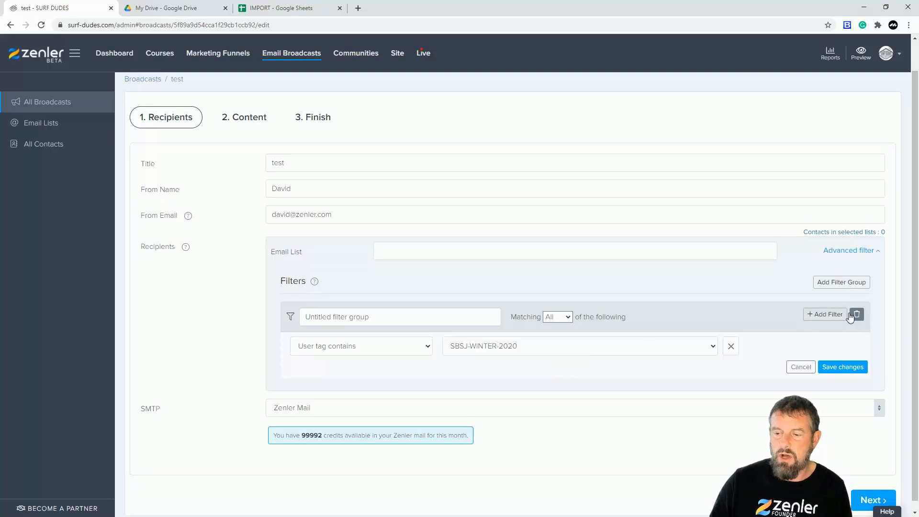
pyautogui.click(489, 328)
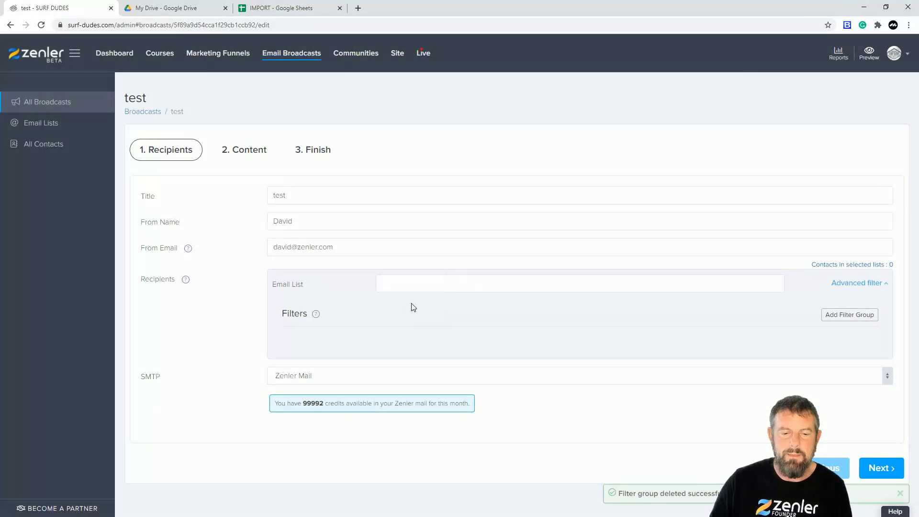
# Add a new filter group with one filter to the broadcast recipients and set the email list to All contacts
pyautogui.click(846, 316)
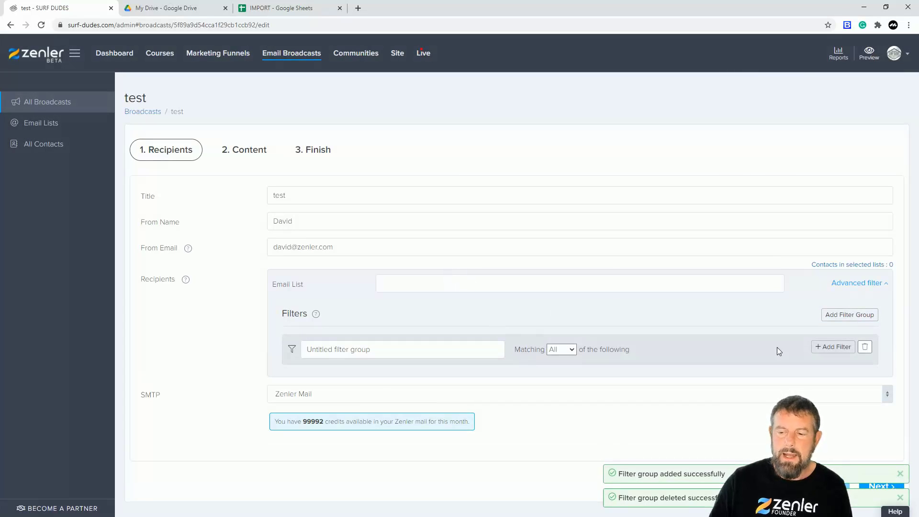
pyautogui.click(833, 347)
pyautogui.scroll(-1, 678, 283)
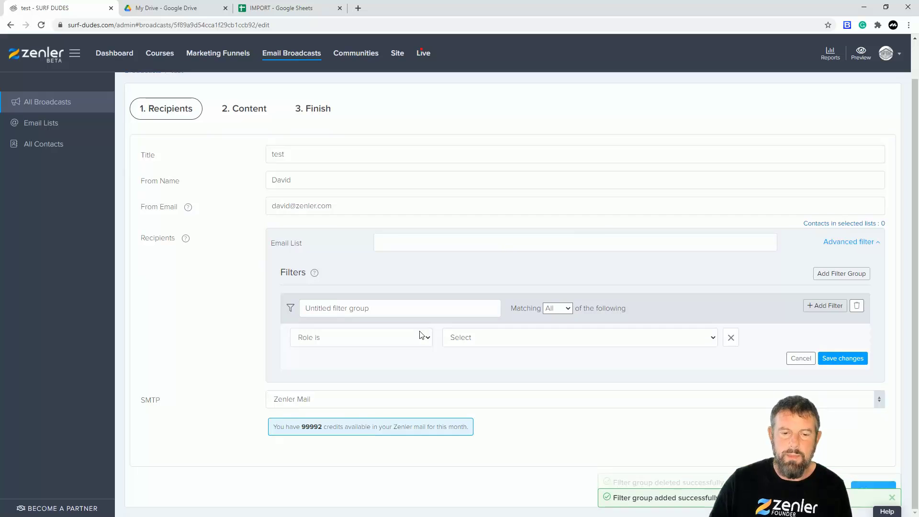
pyautogui.click(394, 242)
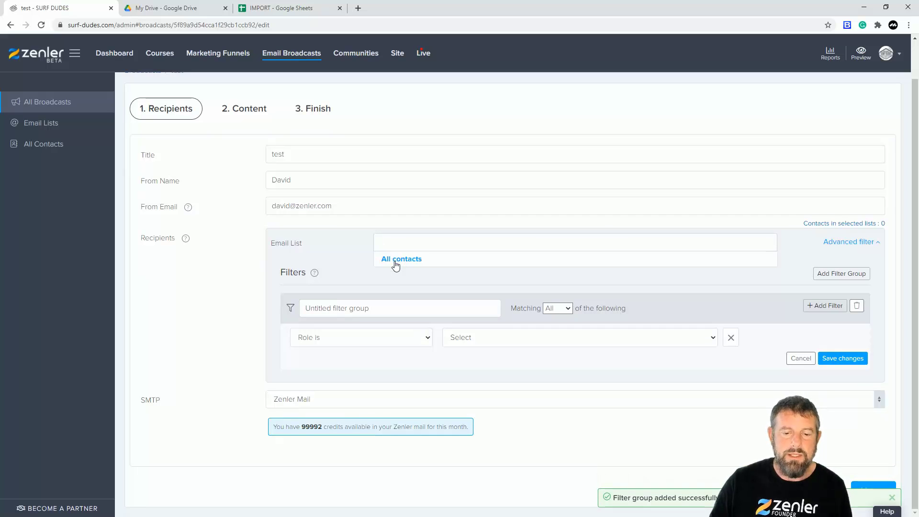
pyautogui.click(396, 262)
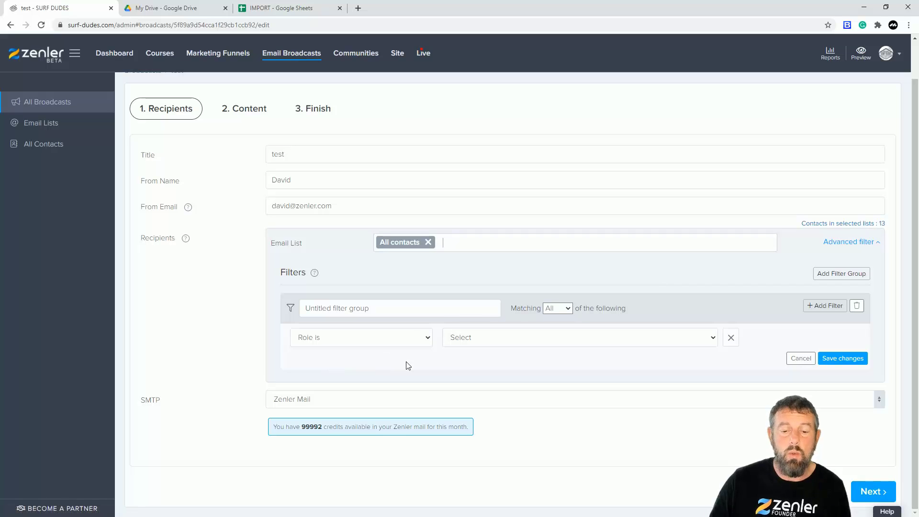
# Set the recipient filter to "User tag contains" LEADS 2 and save the filter changes
pyautogui.click(425, 340)
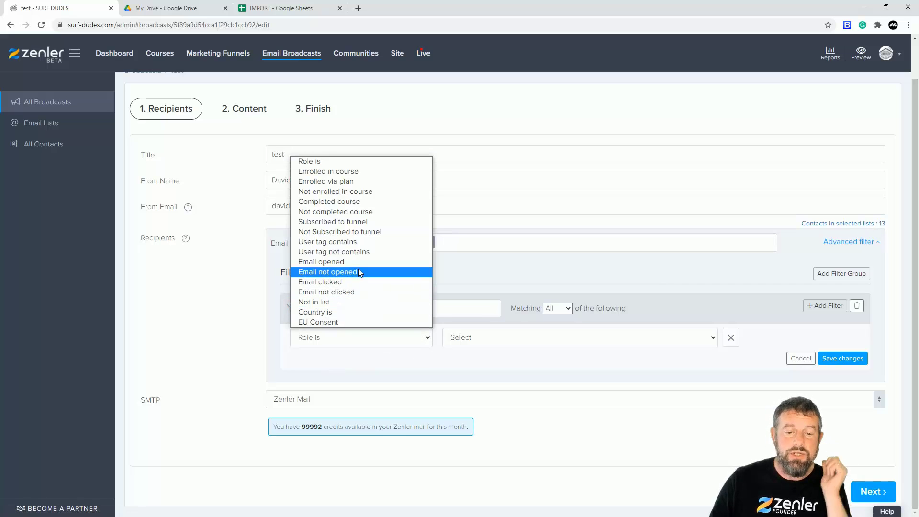
pyautogui.click(343, 243)
pyautogui.click(518, 338)
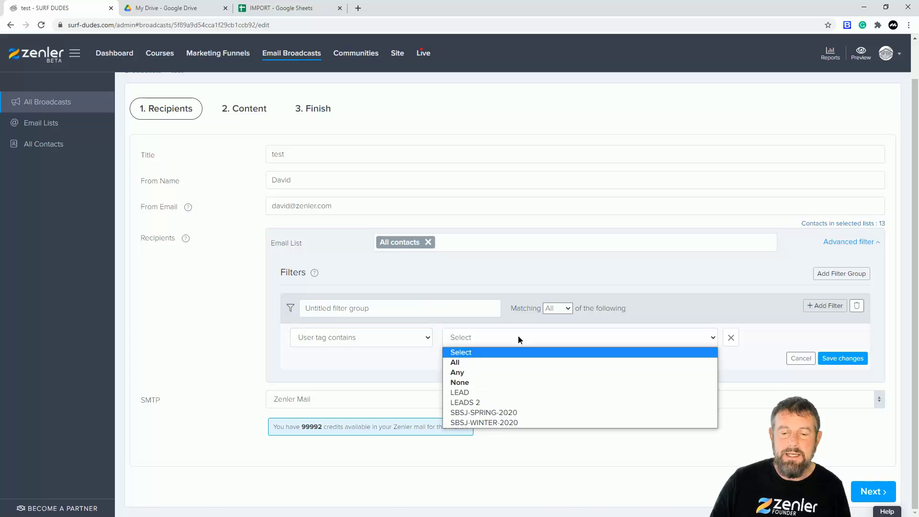
pyautogui.click(464, 403)
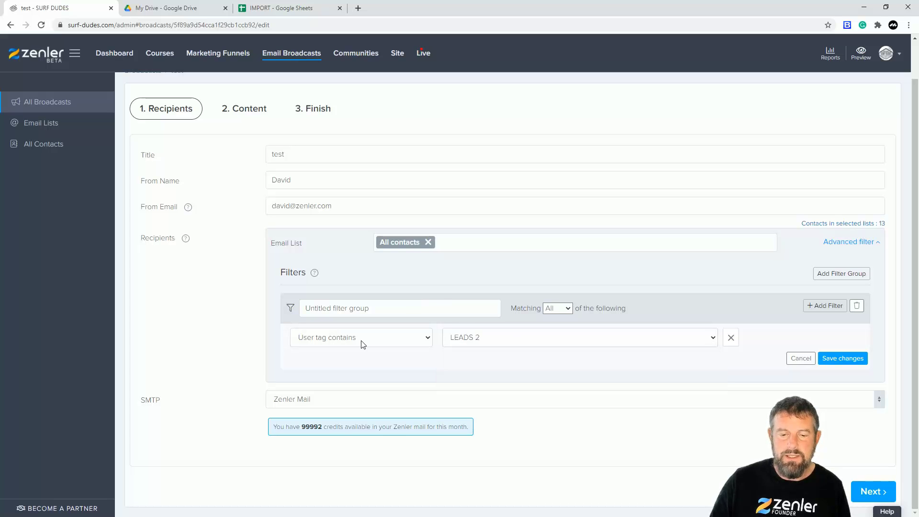
pyautogui.click(840, 360)
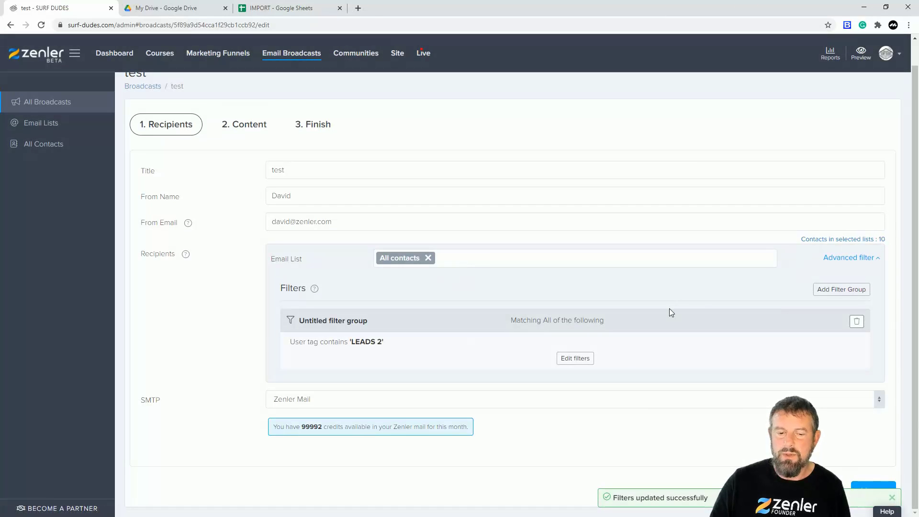
pyautogui.moveTo(354, 341); pyautogui.dragTo(382, 341)
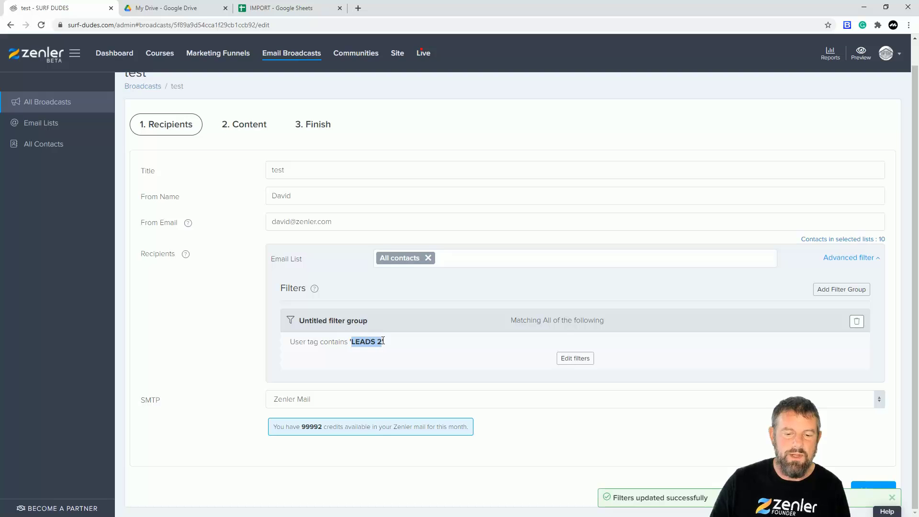
pyautogui.click(459, 353)
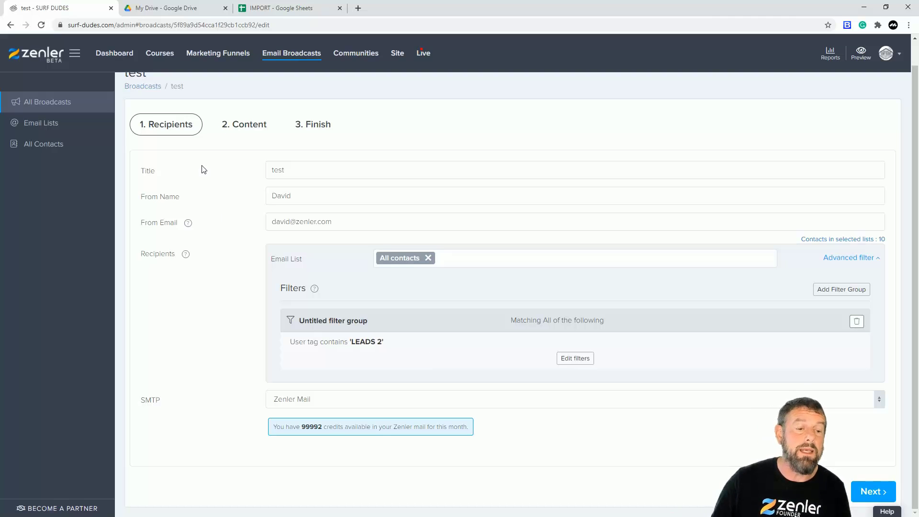
# Return to the list of students in the site's people section
pyautogui.click(398, 54)
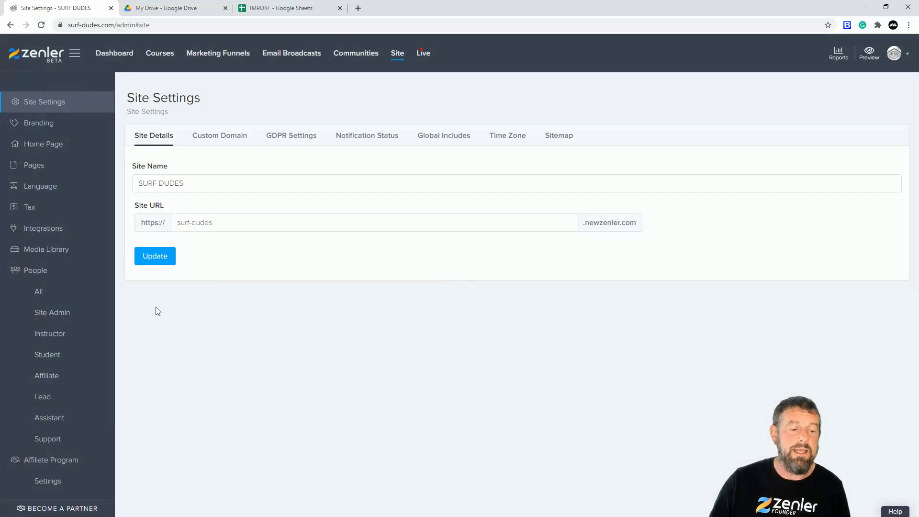
pyautogui.click(56, 357)
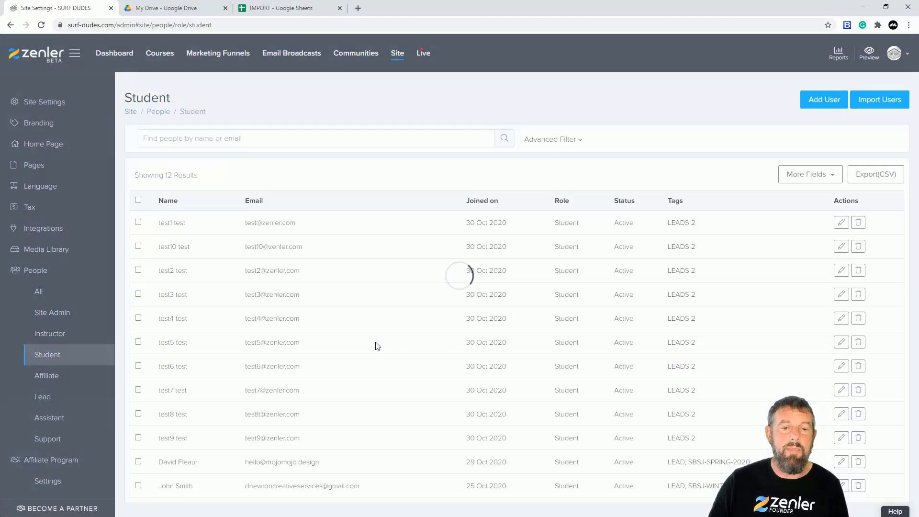